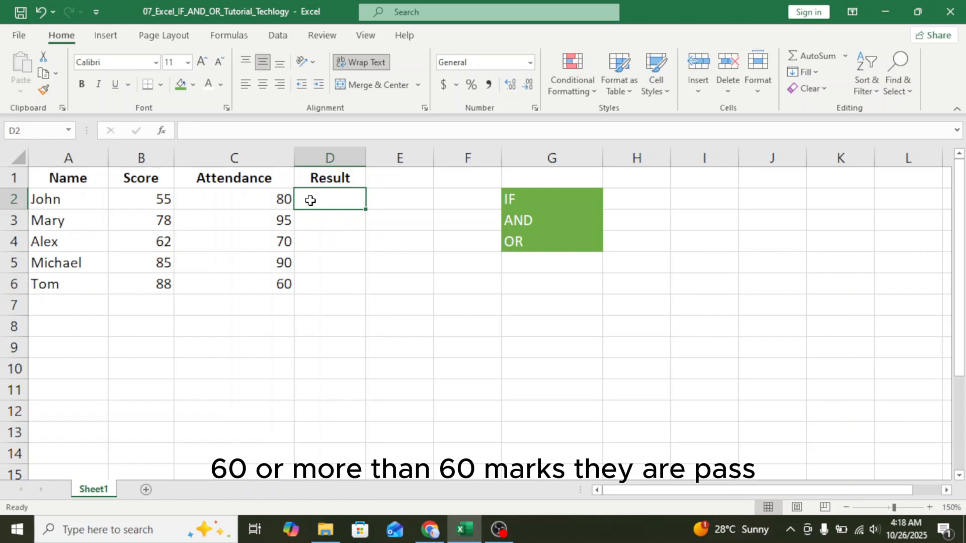
# Enter =IF(B2>=60,"Pass","Fail") in D2, which shows Fail for the score of 55
pyautogui.write('=')
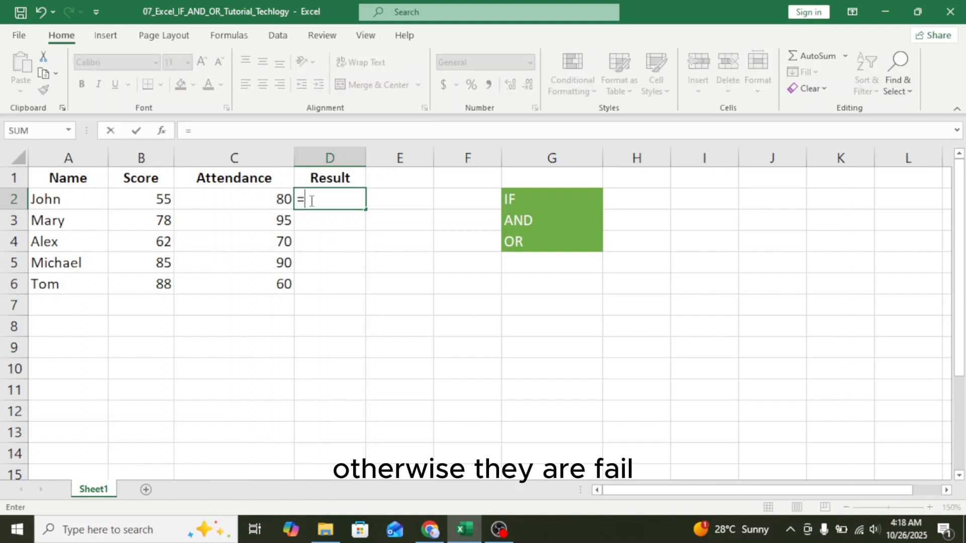
pyautogui.write('IF')
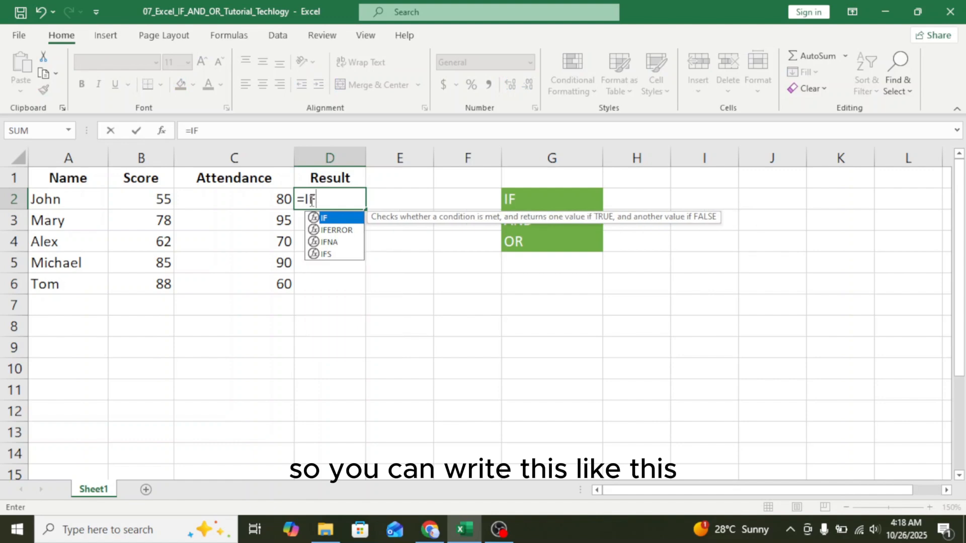
pyautogui.write('(')
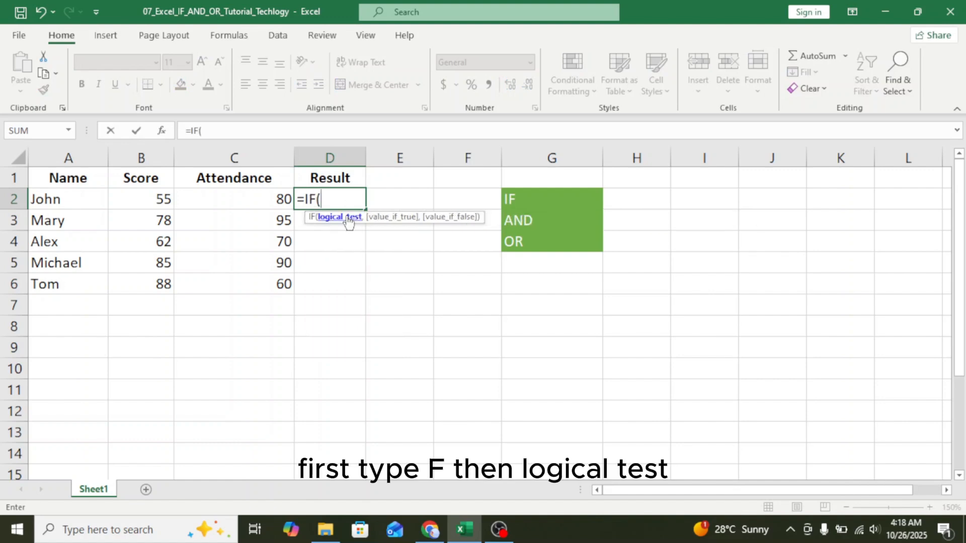
pyautogui.click(144, 196)
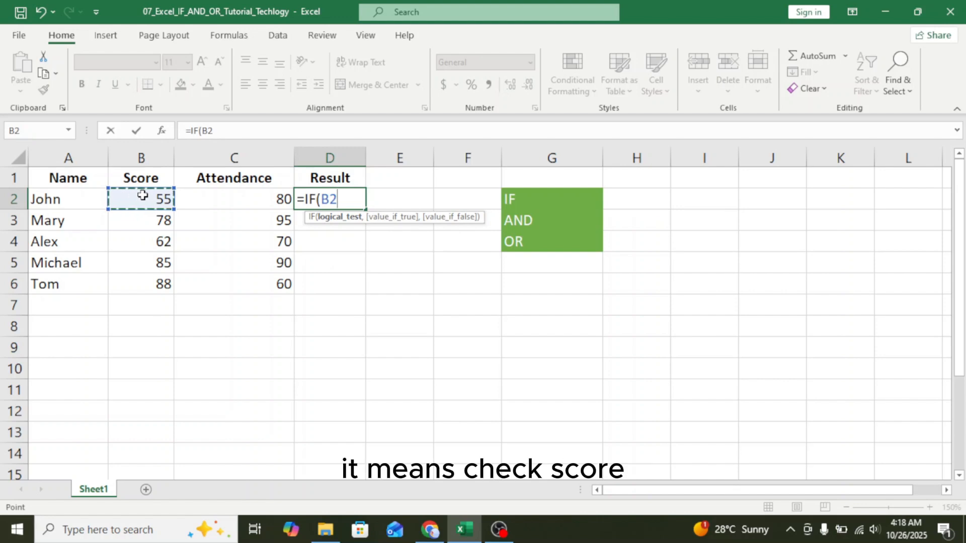
pyautogui.write('>=')
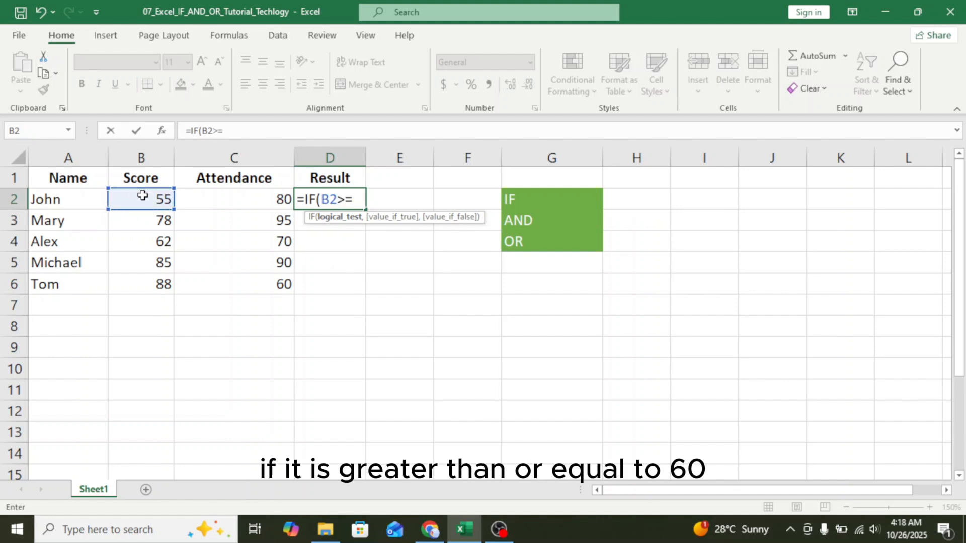
pyautogui.write('60,')
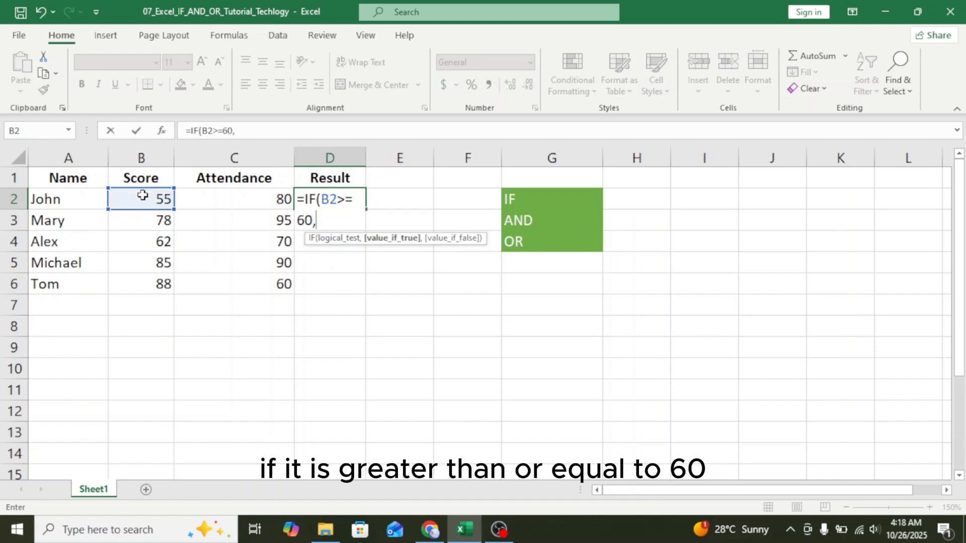
pyautogui.write('"P')
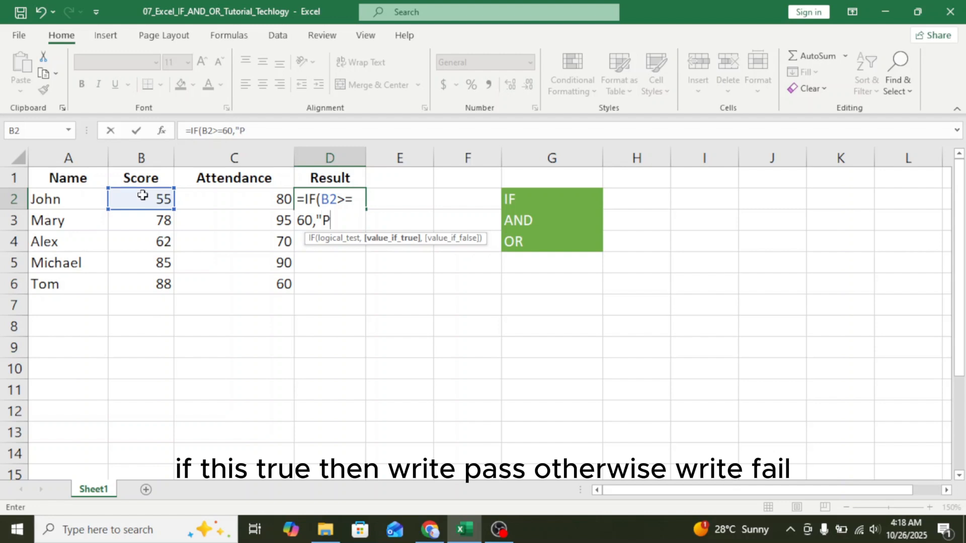
pyautogui.write('ass","Fa')
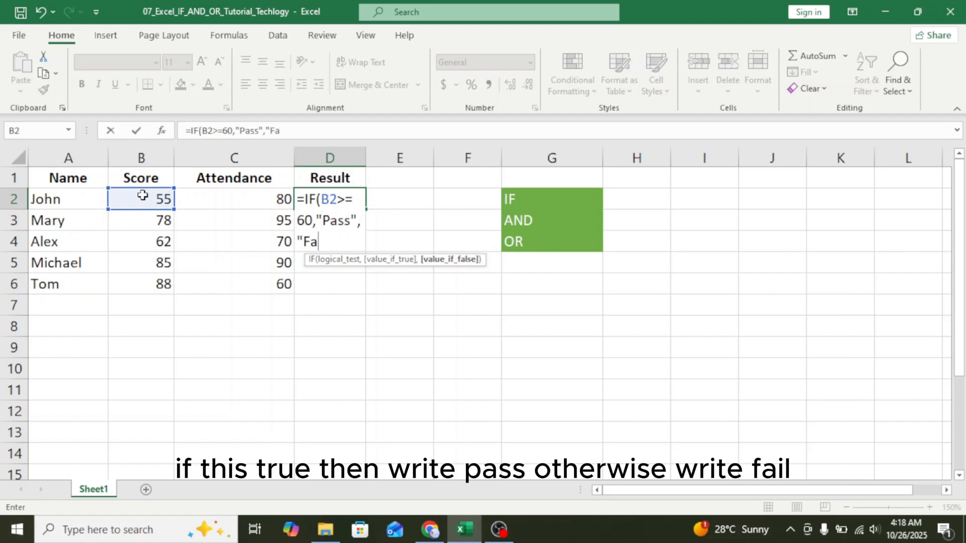
pyautogui.write('il")')
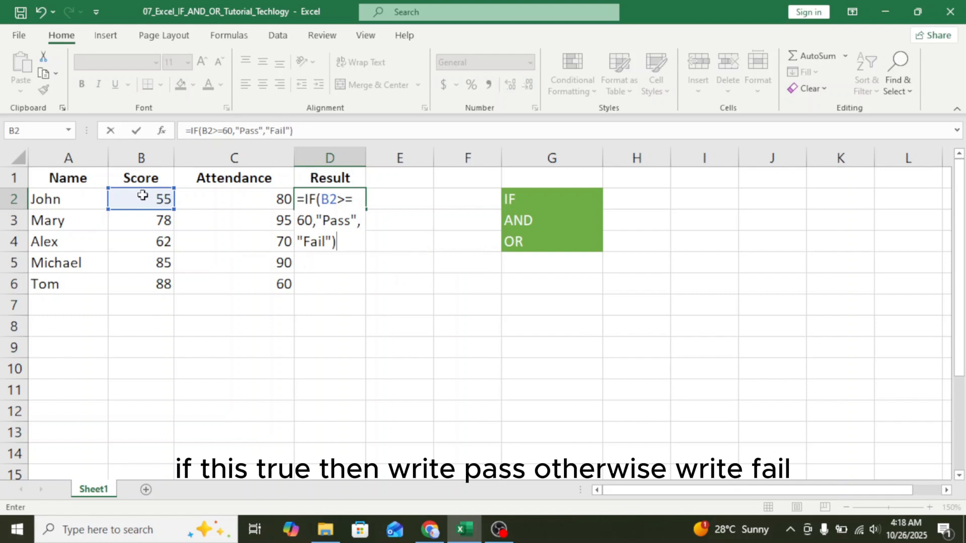
pyautogui.press('Return')
# Undo an accidental move of D2, then fill its IF formula down to D6
pyautogui.click(341, 202)
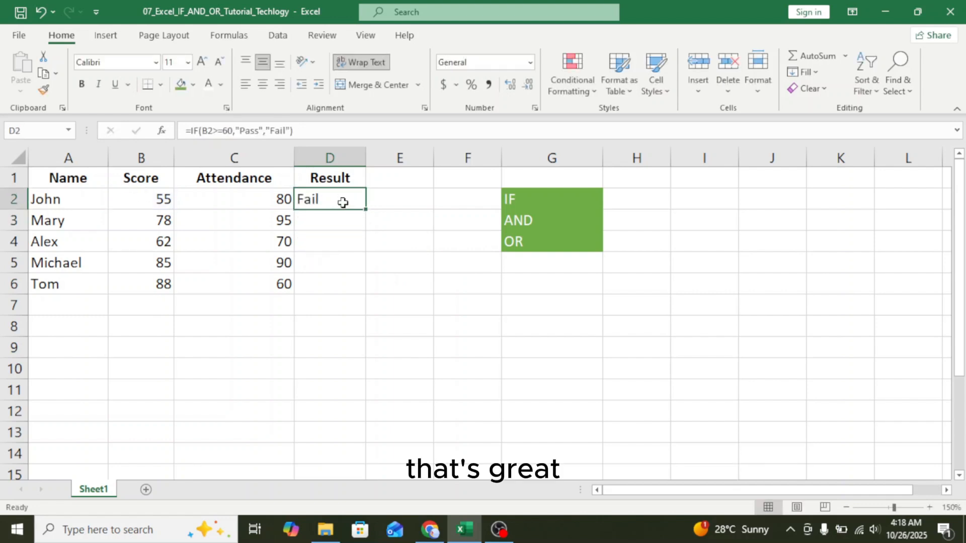
pyautogui.click(369, 211)
pyautogui.click(356, 200)
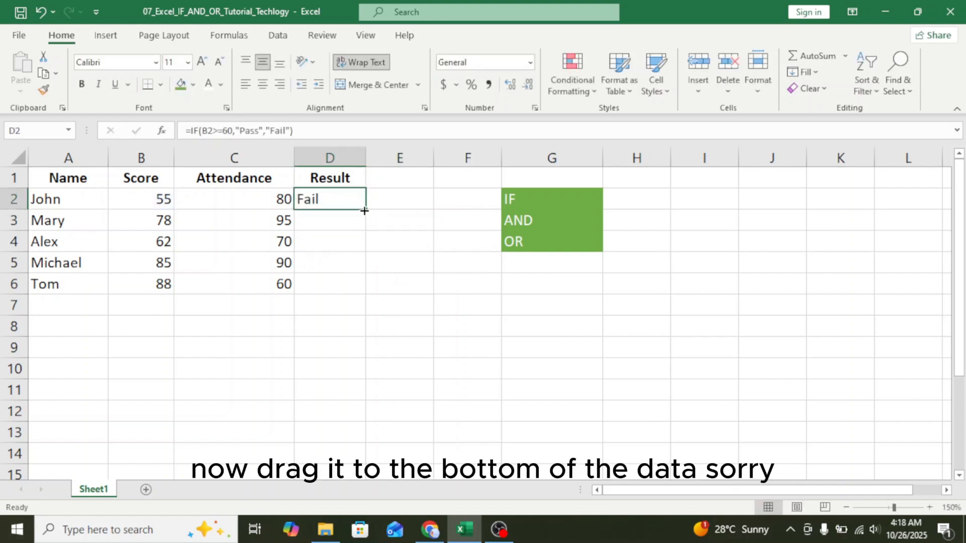
pyautogui.moveTo(363, 209); pyautogui.dragTo(358, 278)
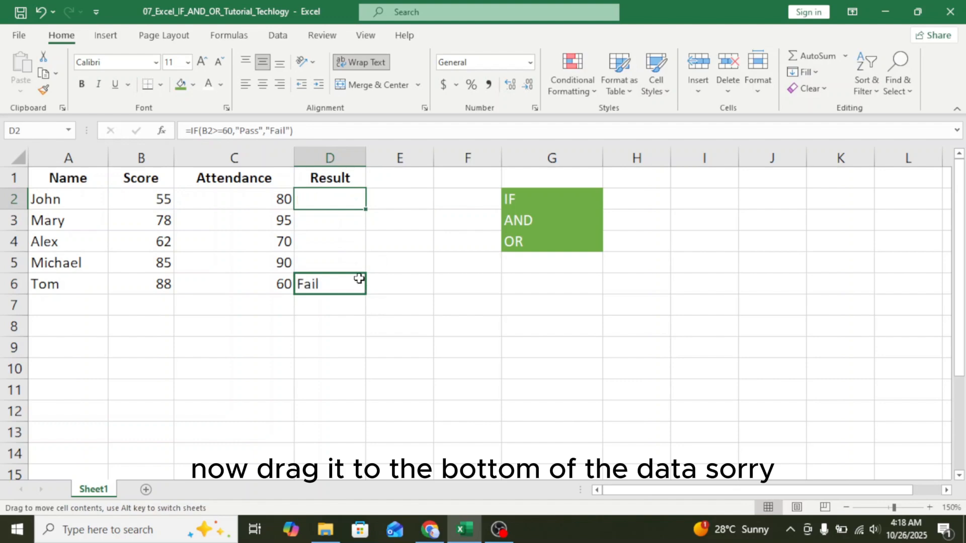
pyautogui.hotkey('ctrl', 'z')
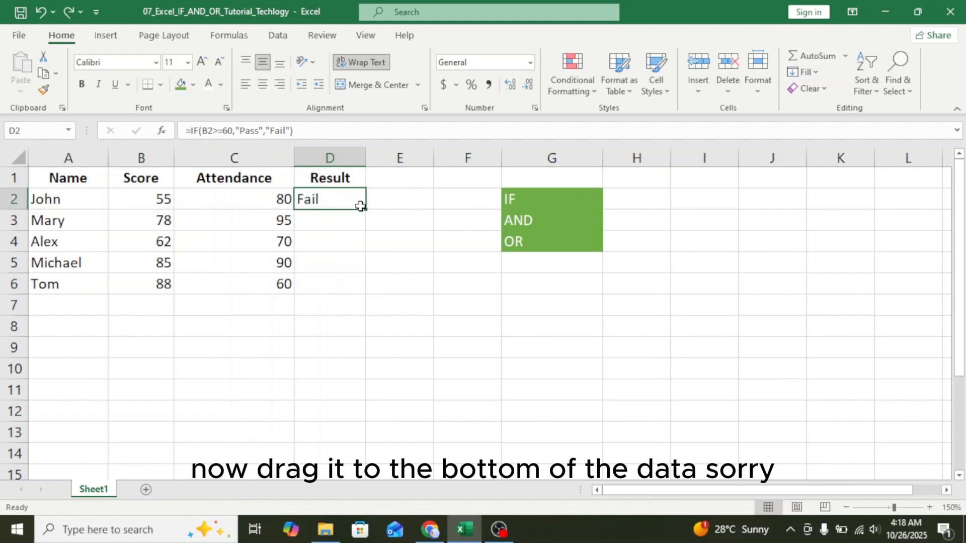
pyautogui.moveTo(367, 209); pyautogui.dragTo(367, 294)
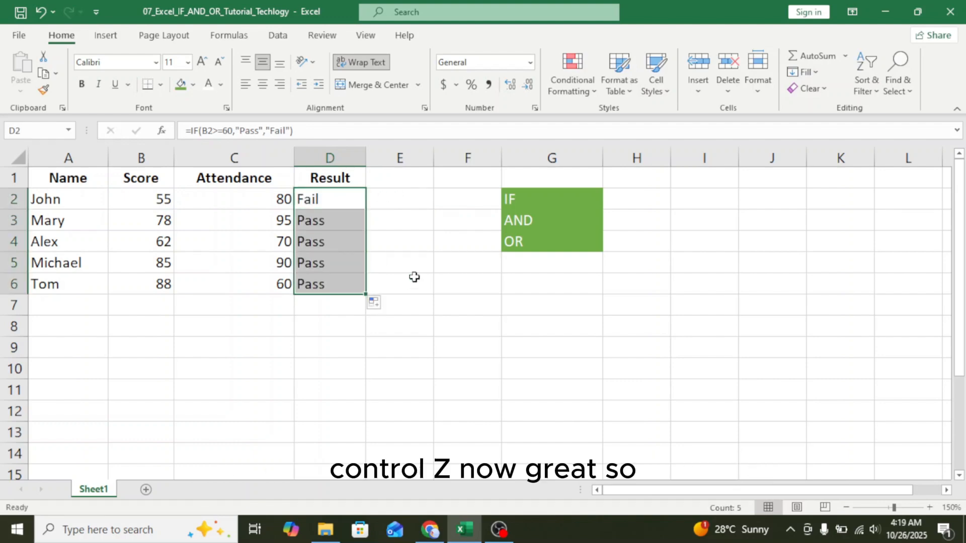
pyautogui.click(421, 261)
pyautogui.click(312, 198)
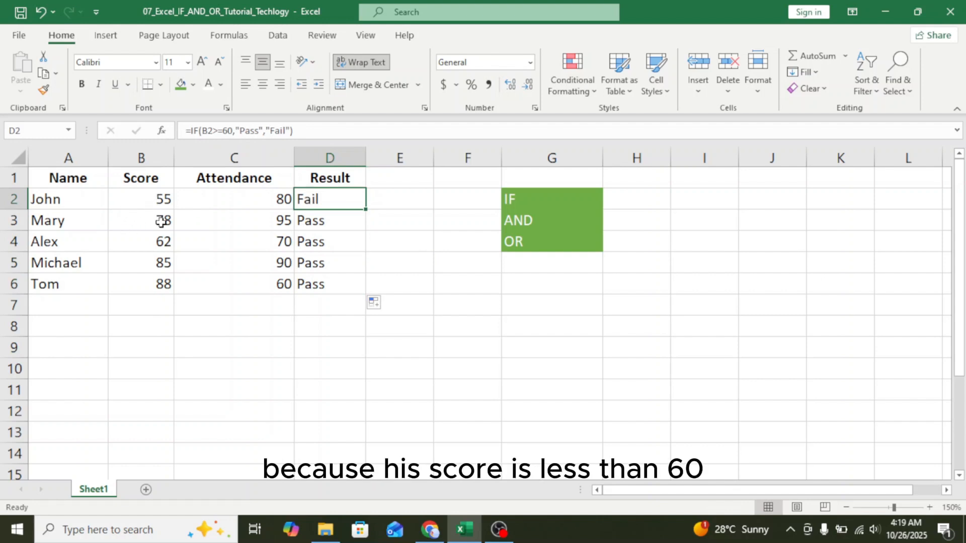
pyautogui.moveTo(161, 221); pyautogui.dragTo(168, 286)
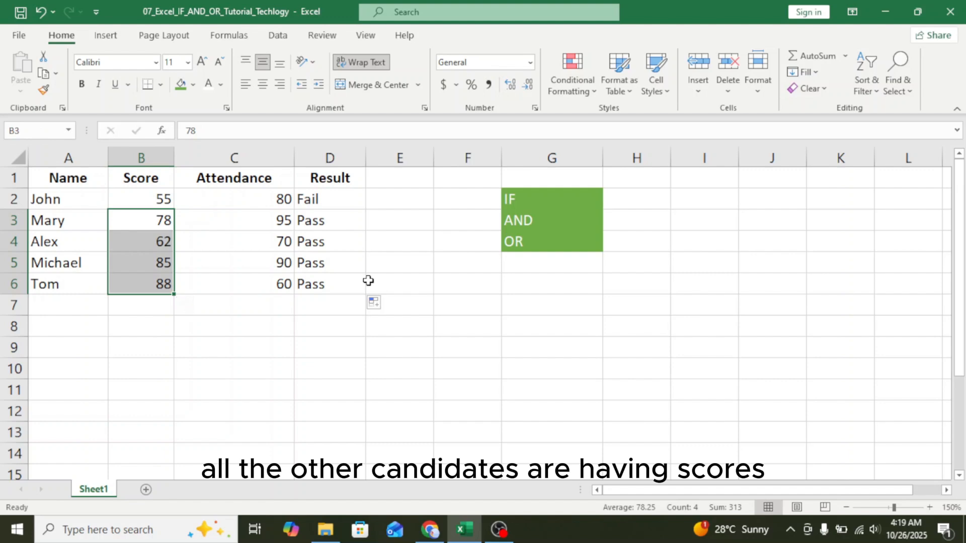
pyautogui.click(397, 269)
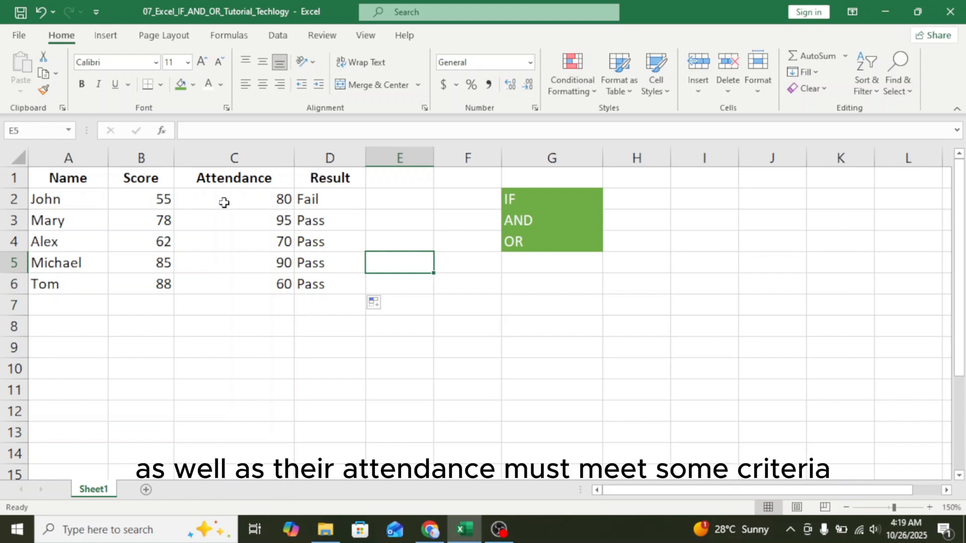
pyautogui.click(319, 198)
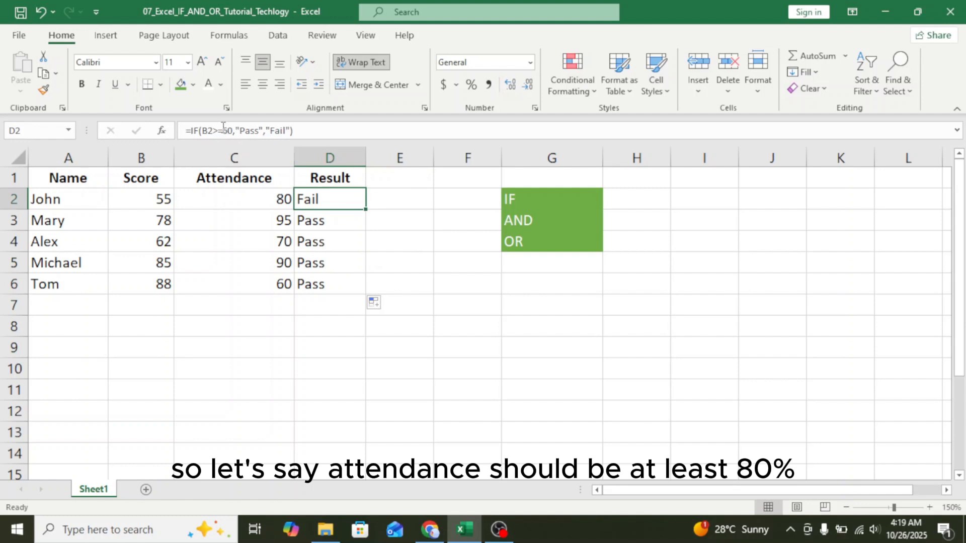
# Wrap D2's condition as AND(B2>=60,C2>=80) in the formula bar
pyautogui.click(208, 131)
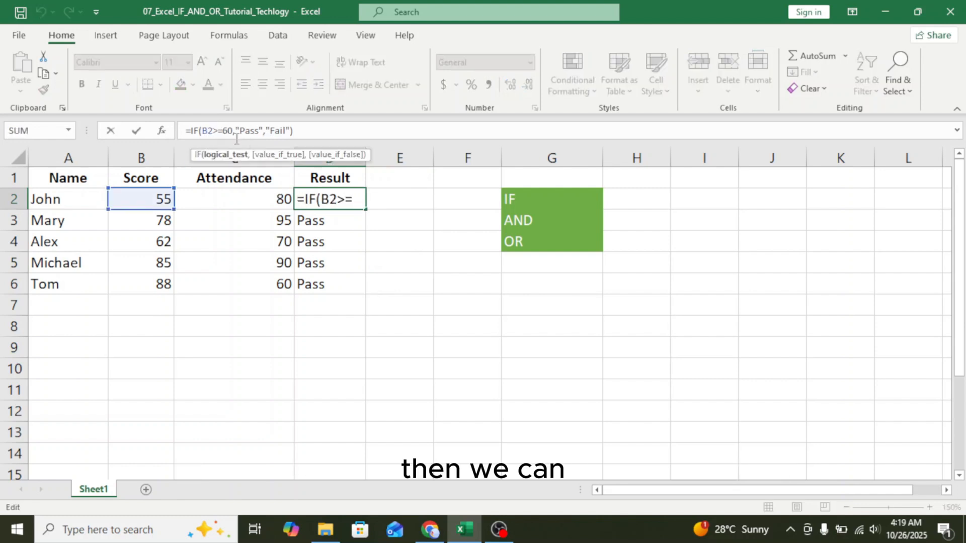
pyautogui.press('Right')
pyautogui.press('Right')
pyautogui.press('Right')
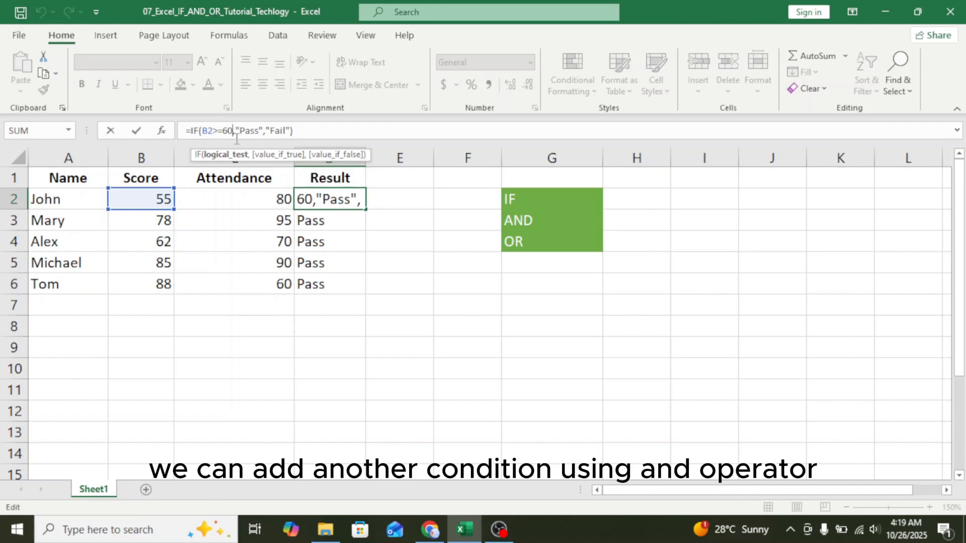
pyautogui.press('Left')
pyautogui.press('Left')
pyautogui.press('Left')
pyautogui.press('Left')
pyautogui.press('Left')
pyautogui.press('Left')
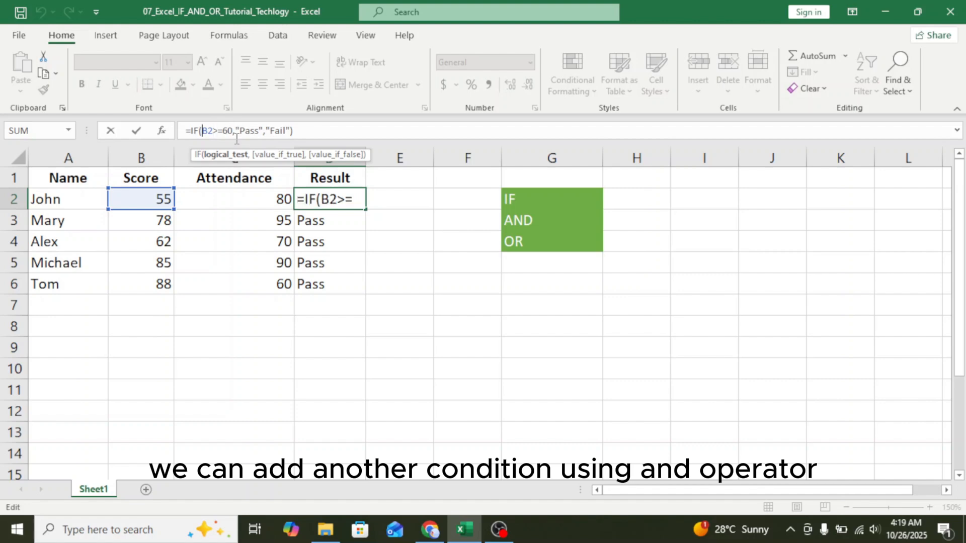
pyautogui.write('AND(')
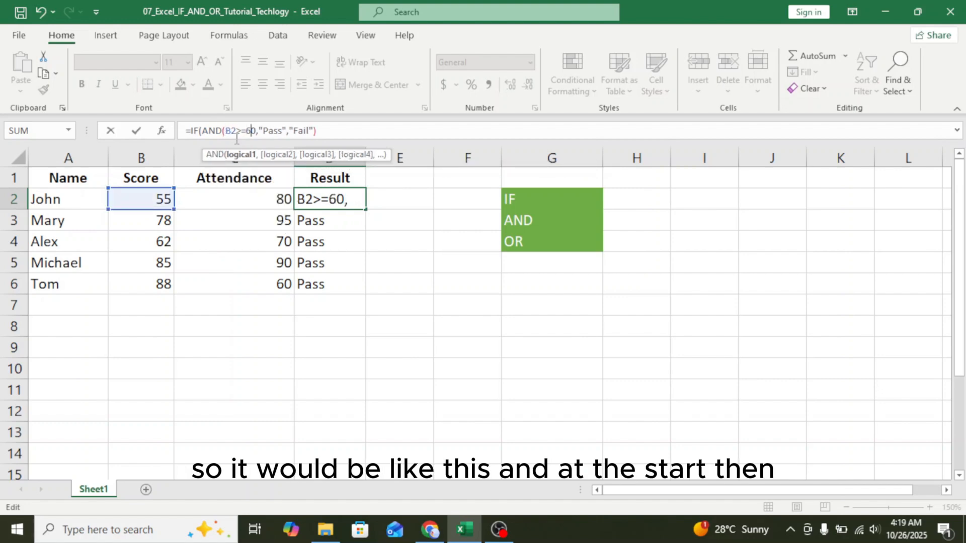
pyautogui.write(',')
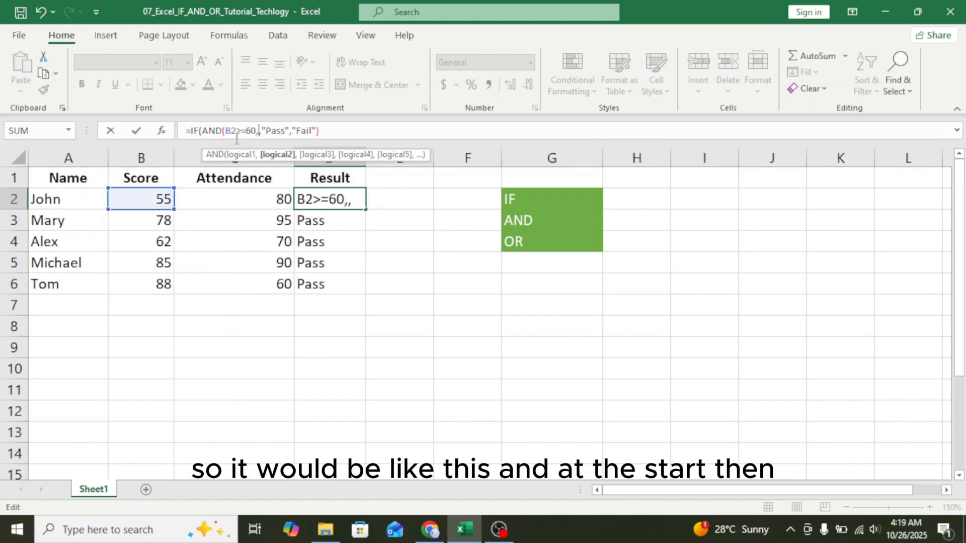
pyautogui.click(242, 193)
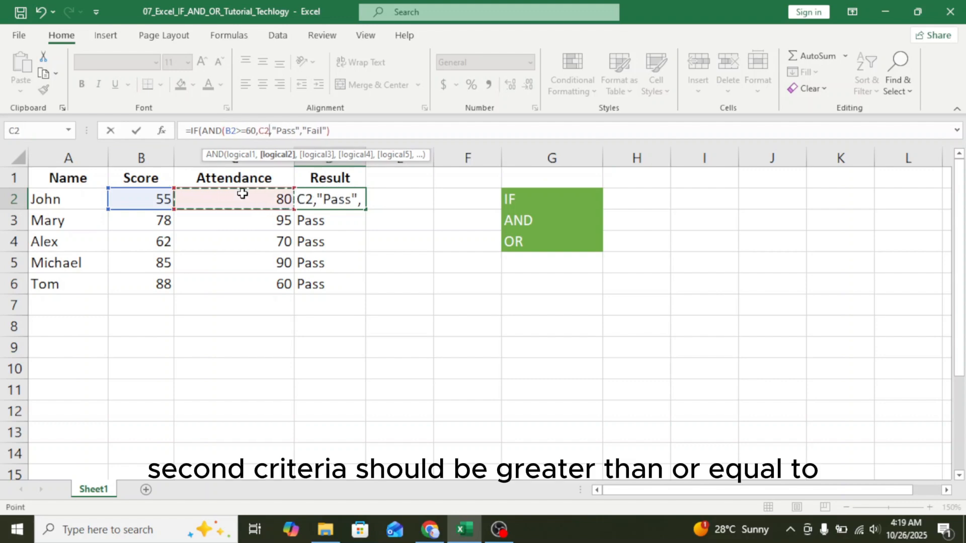
pyautogui.write('>=')
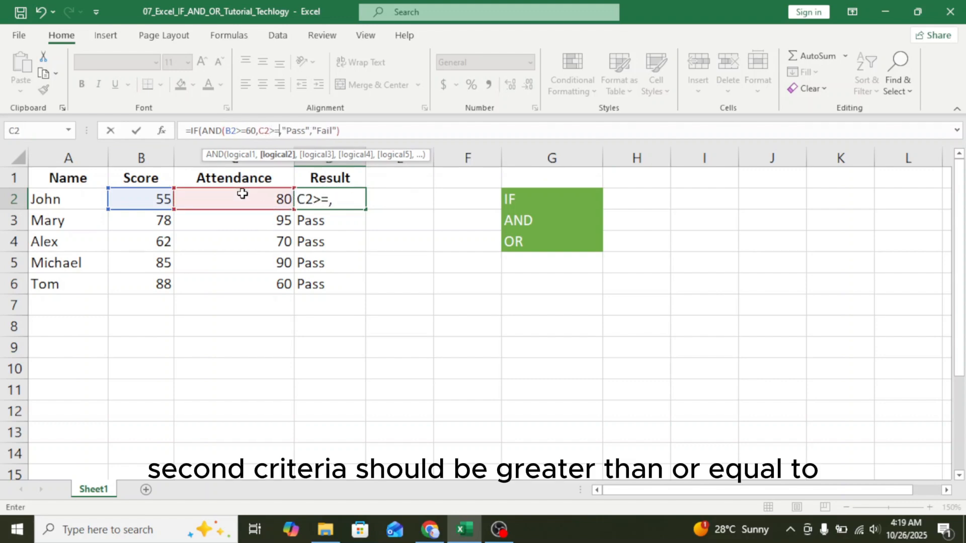
pyautogui.write('80')
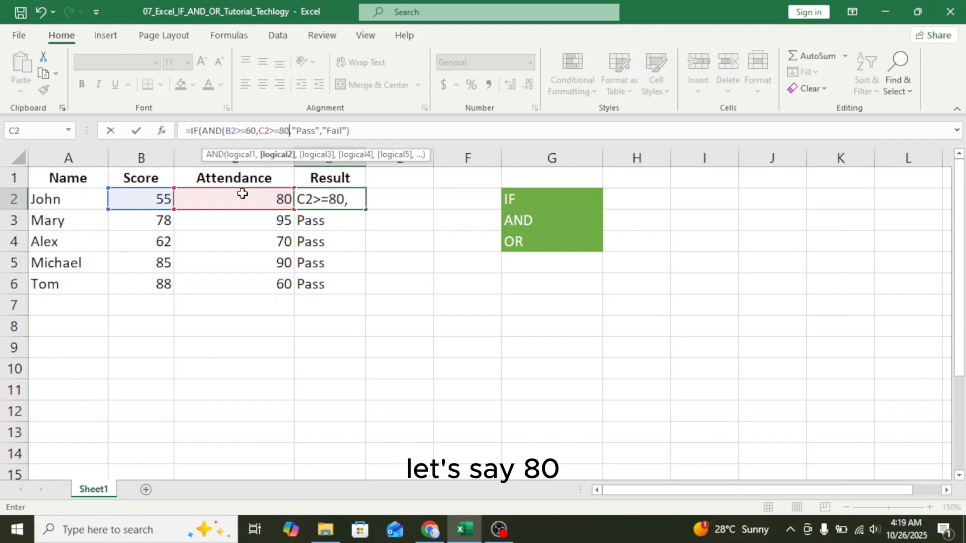
pyautogui.write(')')
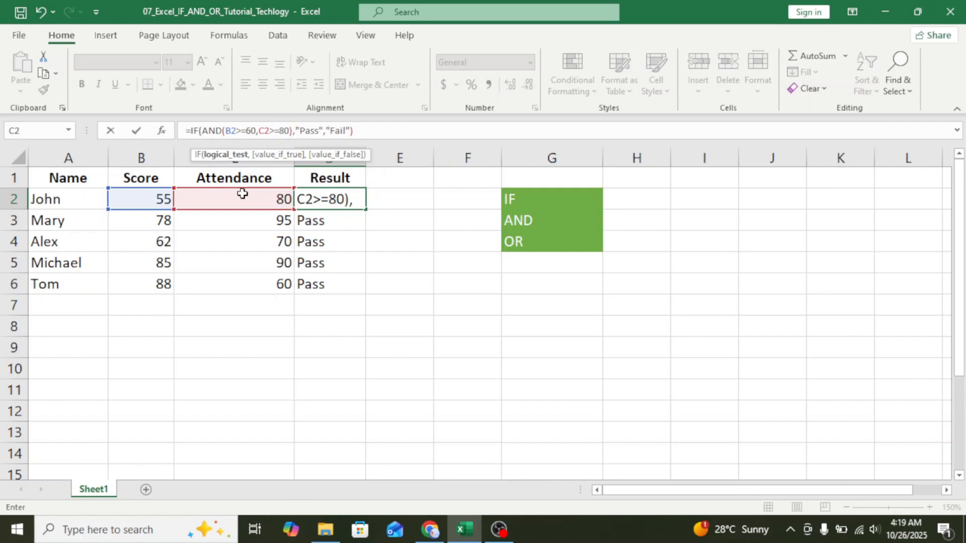
pyautogui.hotkey('shift', 'Left')
pyautogui.hotkey('shift', 'Left')
pyautogui.hotkey('shift', 'Left')
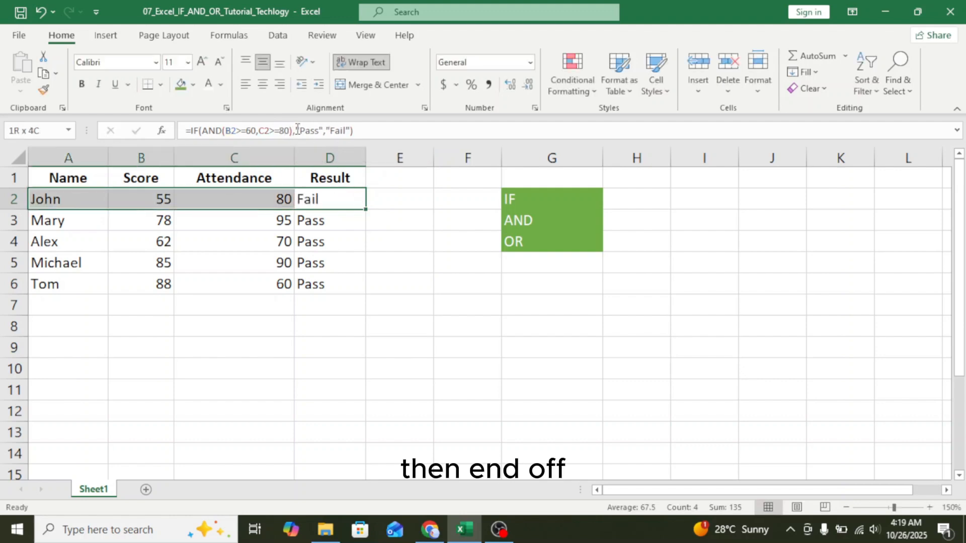
# Review the AND(B2>=60,C2>=80) condition and commit D2's formula with Ctrl+Enter
pyautogui.click(292, 130)
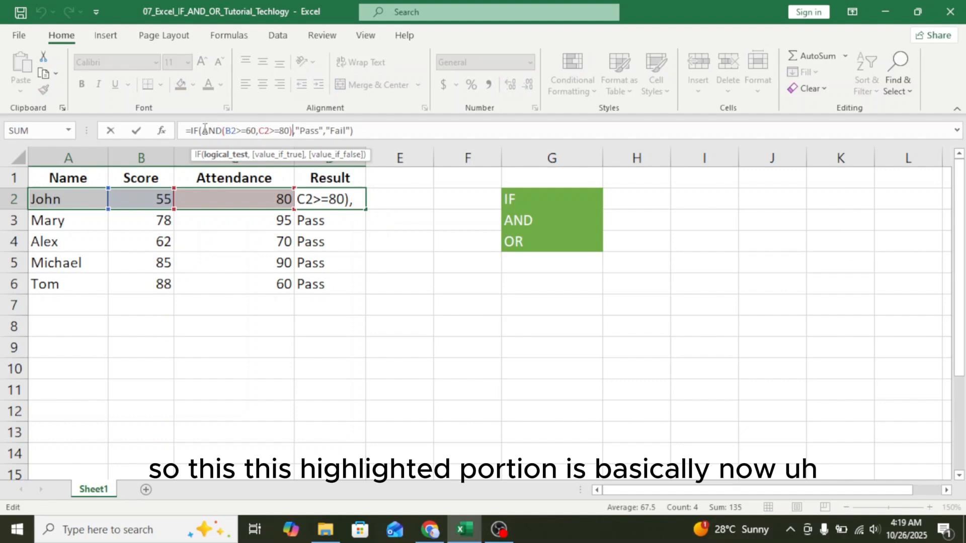
pyautogui.moveTo(203, 130); pyautogui.dragTo(293, 136)
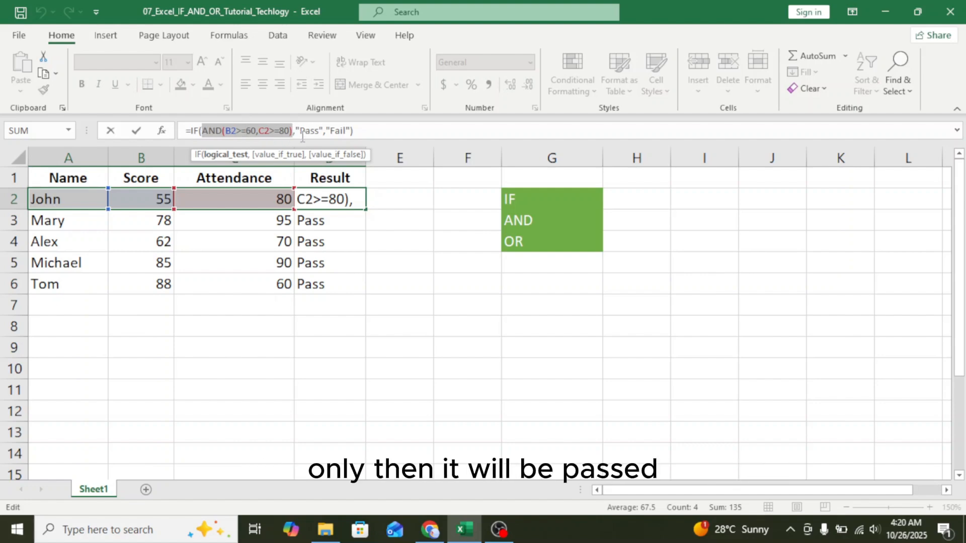
pyautogui.click(374, 134)
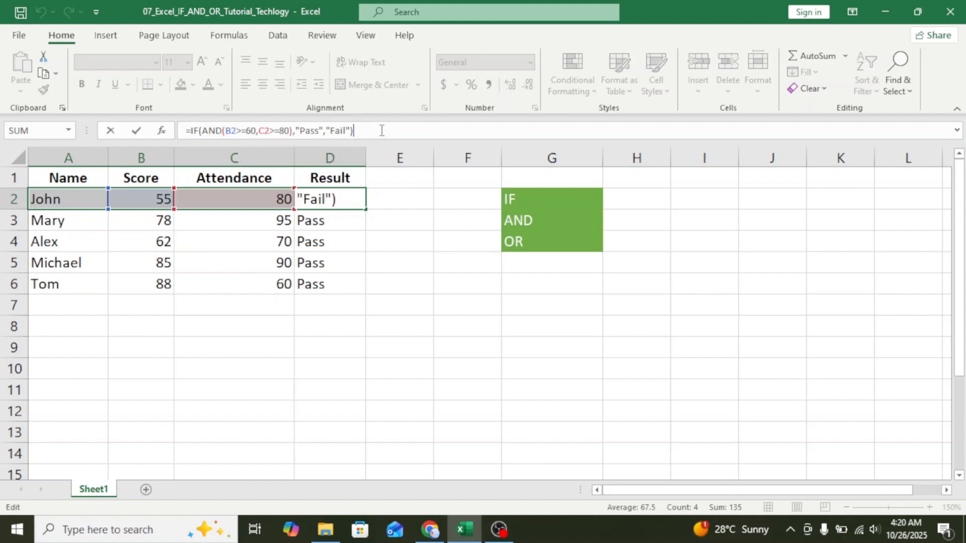
pyautogui.click(356, 201)
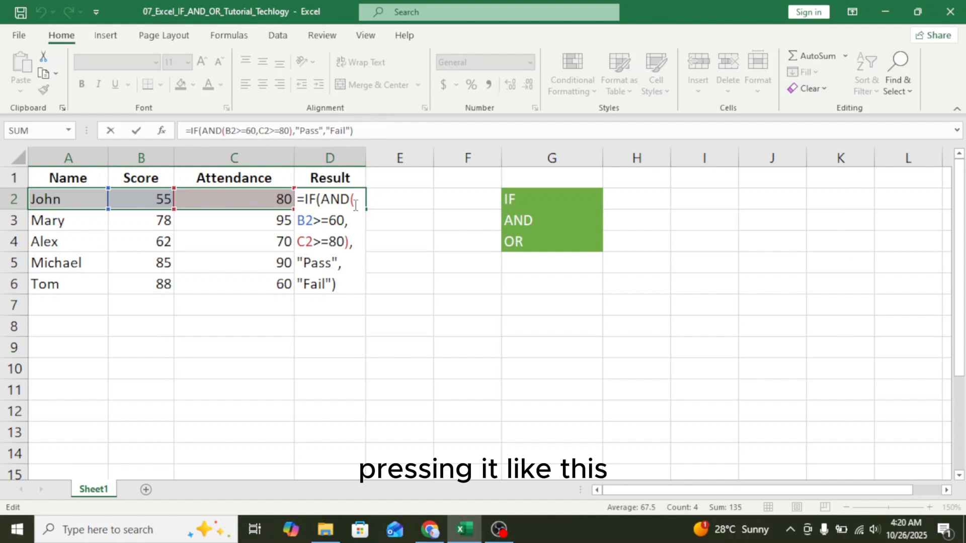
pyautogui.click(355, 274)
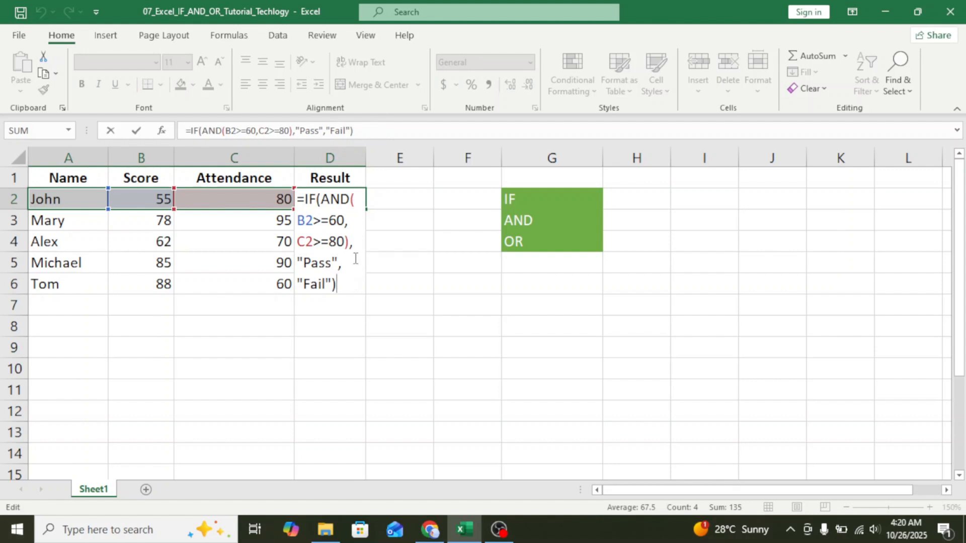
pyautogui.click(378, 128)
pyautogui.hotkey('ctrl', 'Return')
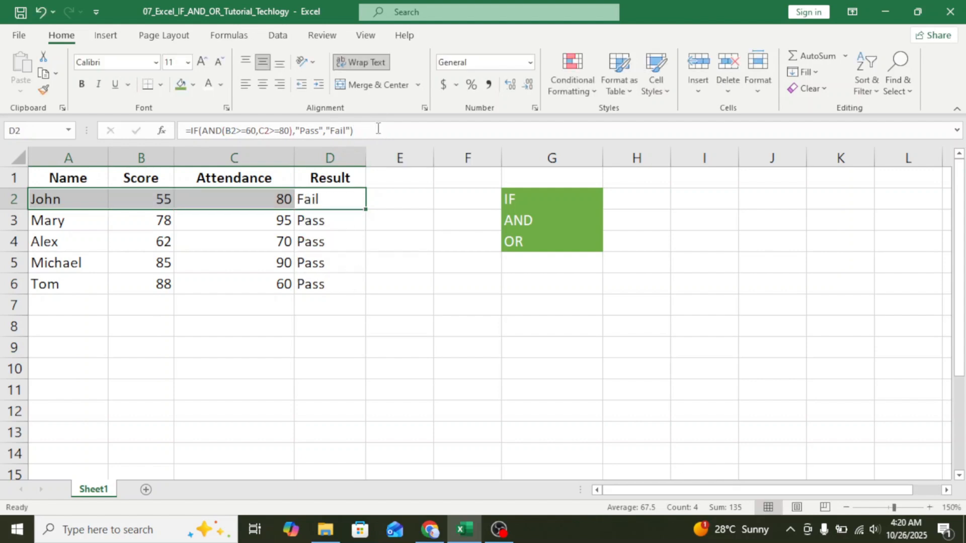
# Fill the AND-based formula from D2 to D6, giving Pass only in rows 3 and 5
pyautogui.click(378, 129)
pyautogui.press('Return')
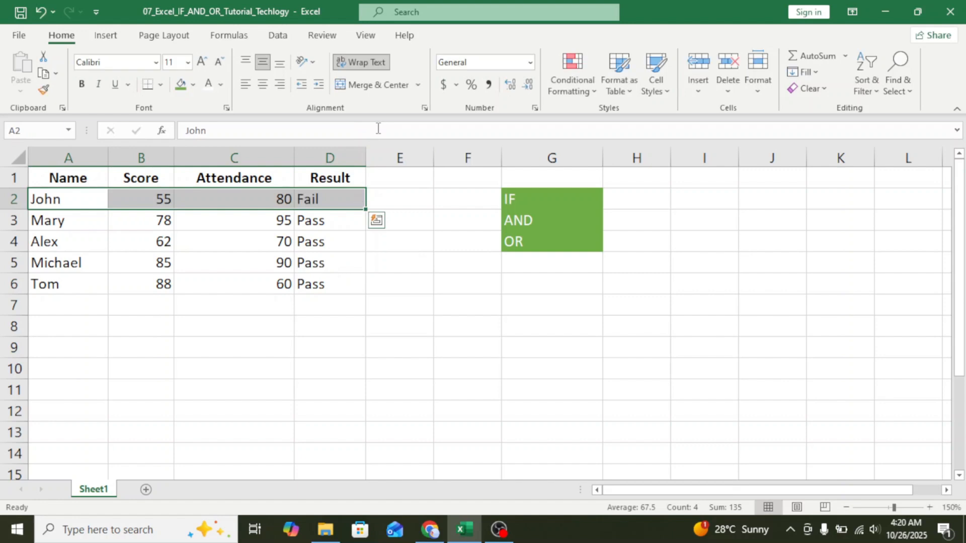
pyautogui.click(334, 224)
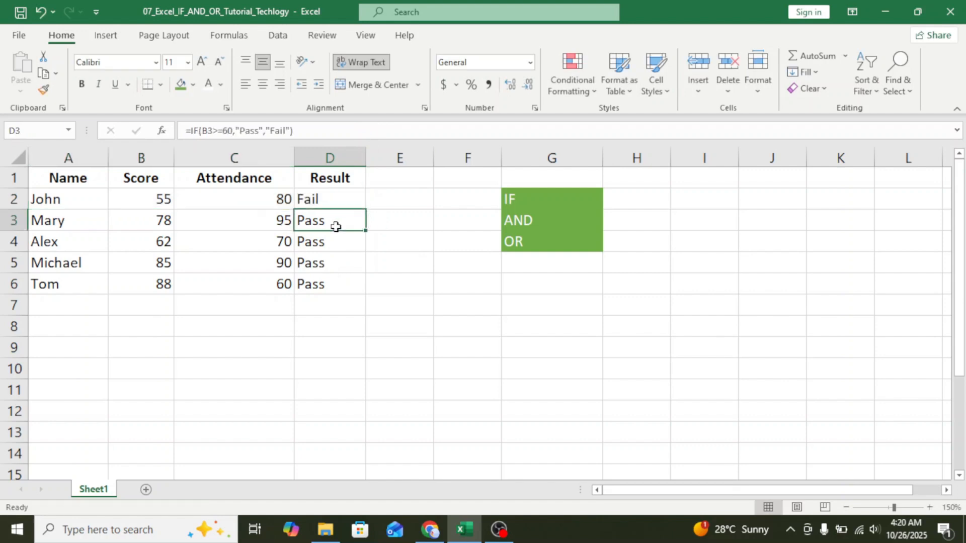
pyautogui.click(334, 194)
pyautogui.moveTo(365, 209); pyautogui.dragTo(364, 296)
pyautogui.click(400, 261)
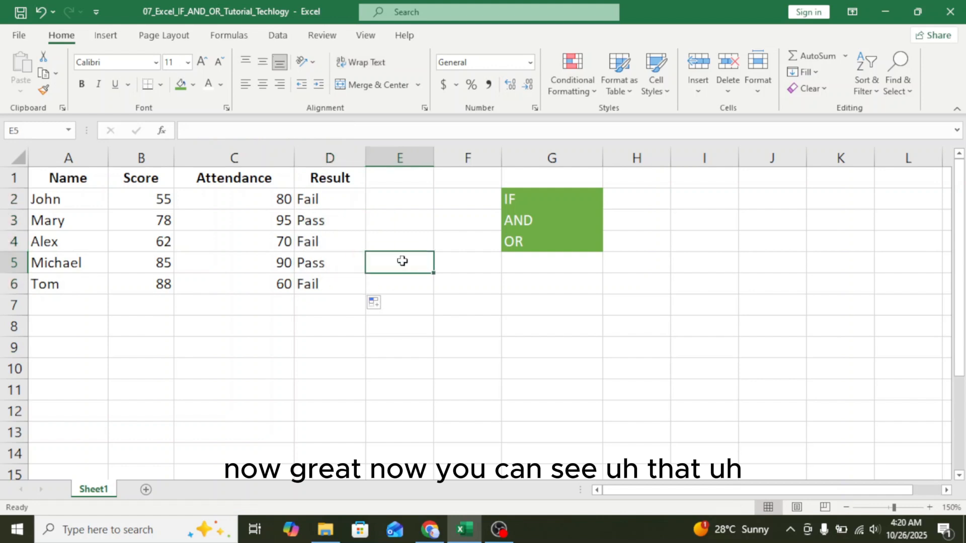
pyautogui.click(328, 200)
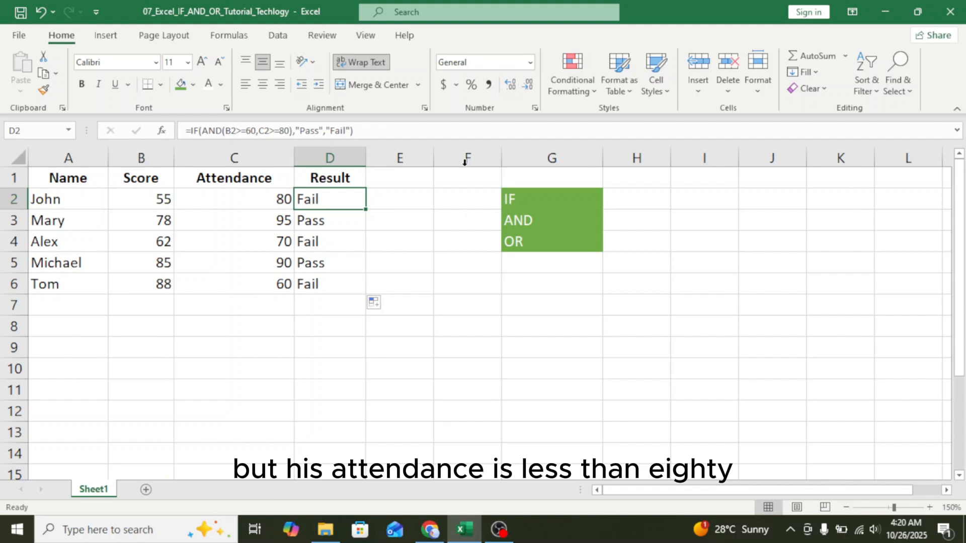
pyautogui.click(393, 203)
pyautogui.click(336, 200)
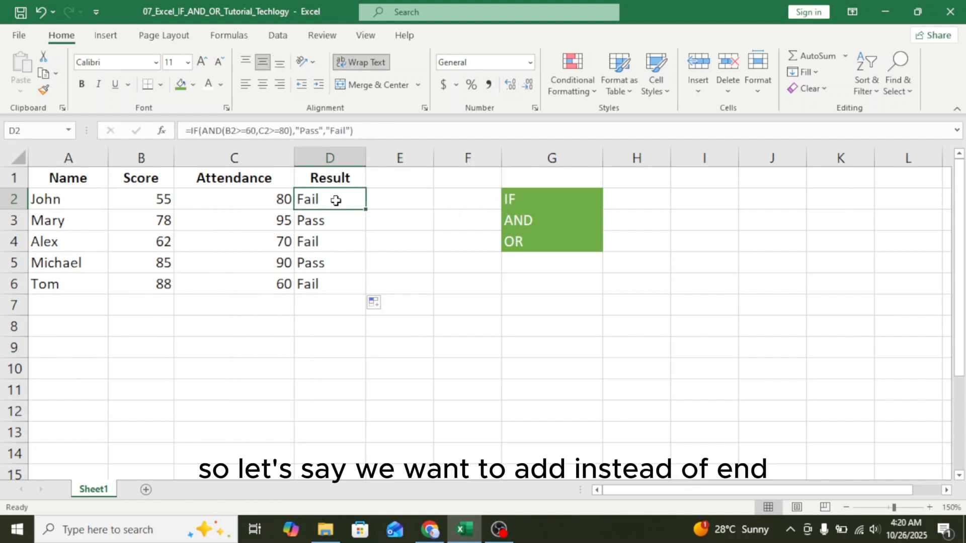
# Replace AND with OR in D2's formula, turning the first student's result to Pass
pyautogui.click(217, 131)
pyautogui.moveTo(221, 131); pyautogui.dragTo(203, 130)
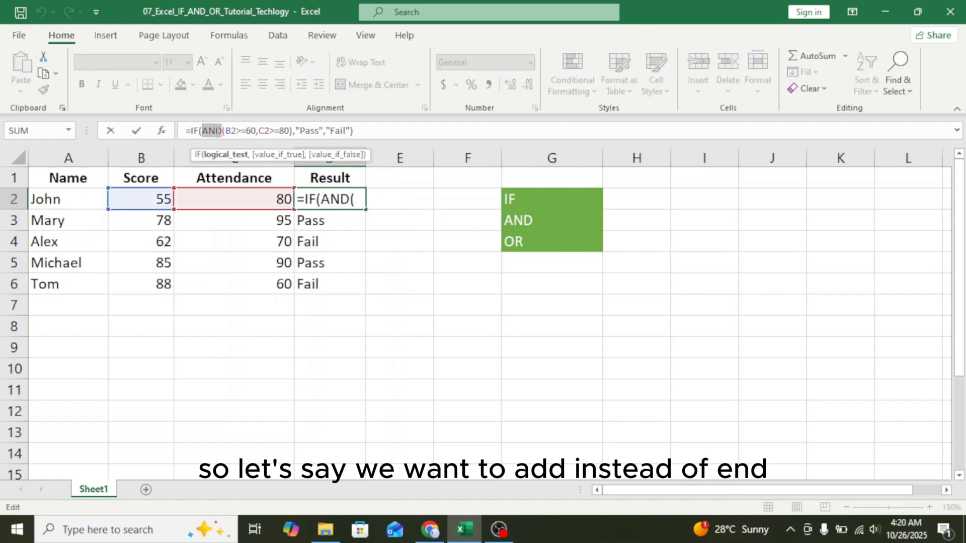
pyautogui.write('OR')
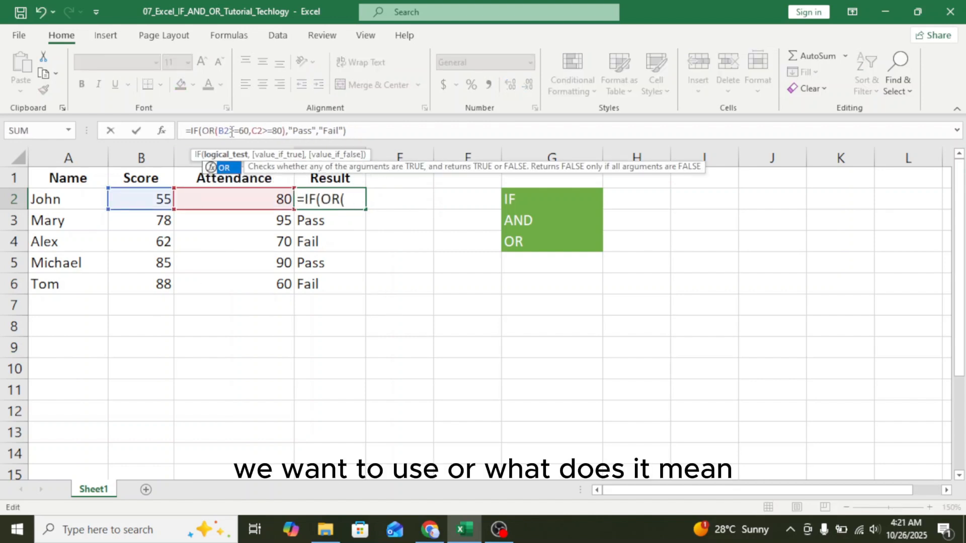
pyautogui.click(355, 131)
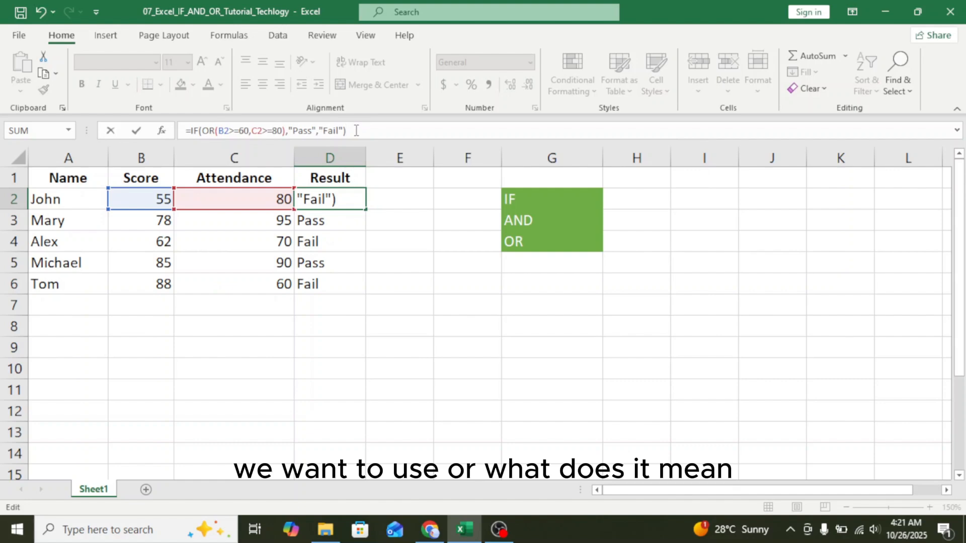
pyautogui.moveTo(283, 131); pyautogui.dragTo(202, 130)
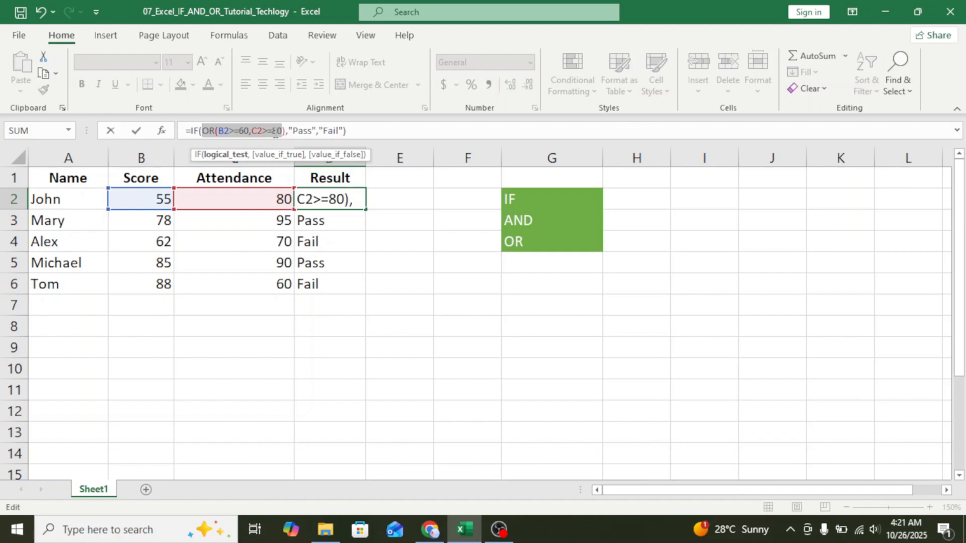
pyautogui.click(360, 131)
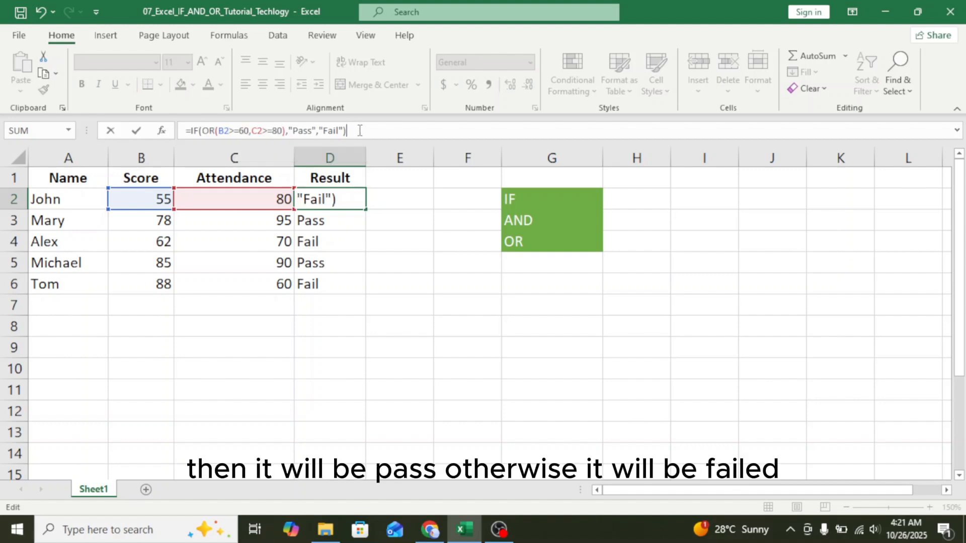
pyautogui.press('Return')
# Fill the OR formula from D2 down to D6 so all five students show Pass
pyautogui.click(336, 197)
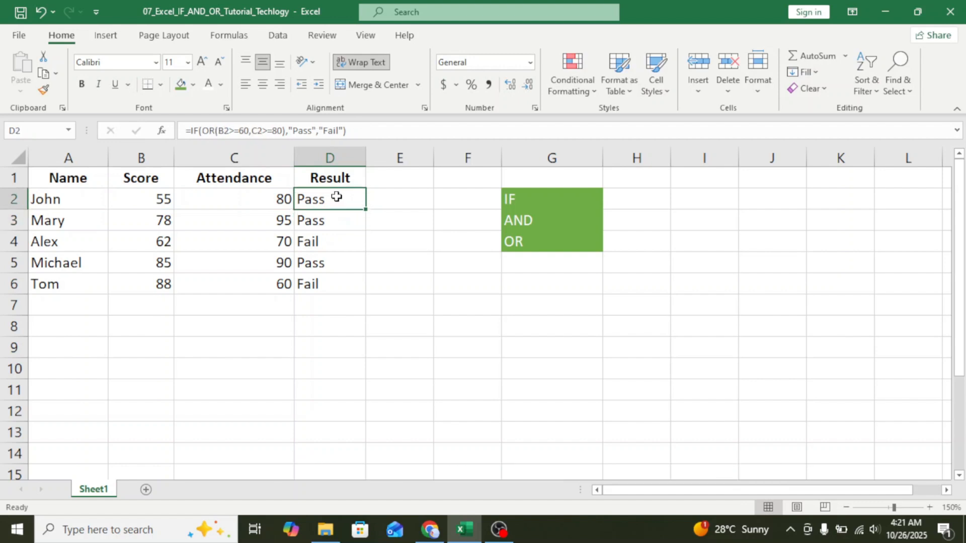
pyautogui.moveTo(366, 210); pyautogui.dragTo(370, 286)
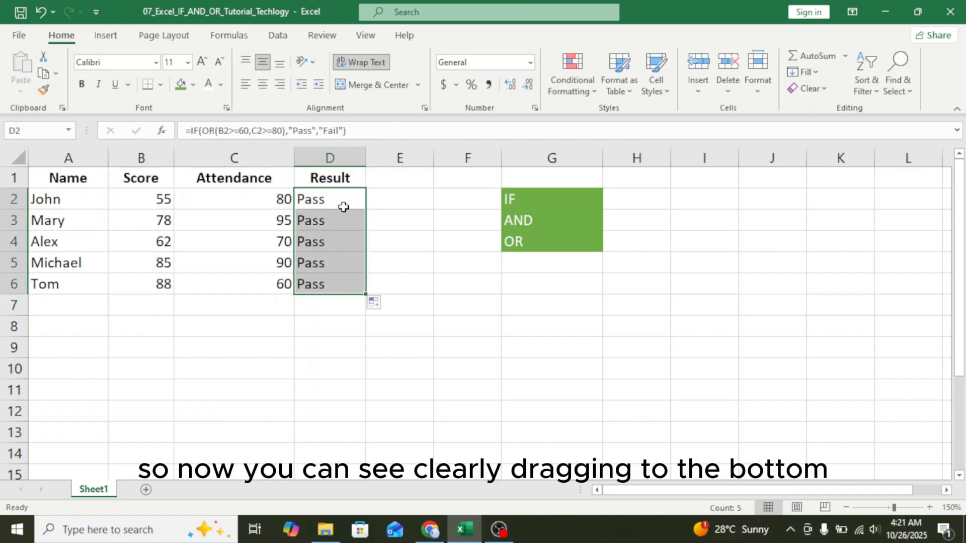
pyautogui.click(327, 333)
# Compare Tom's score of 88 against the OR formula shown in D2
pyautogui.click(317, 197)
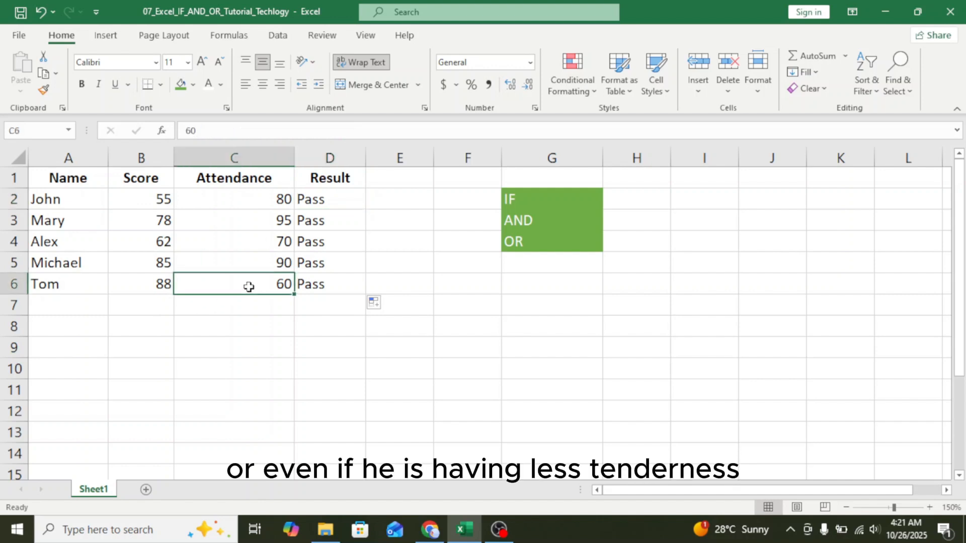
pyautogui.click(156, 286)
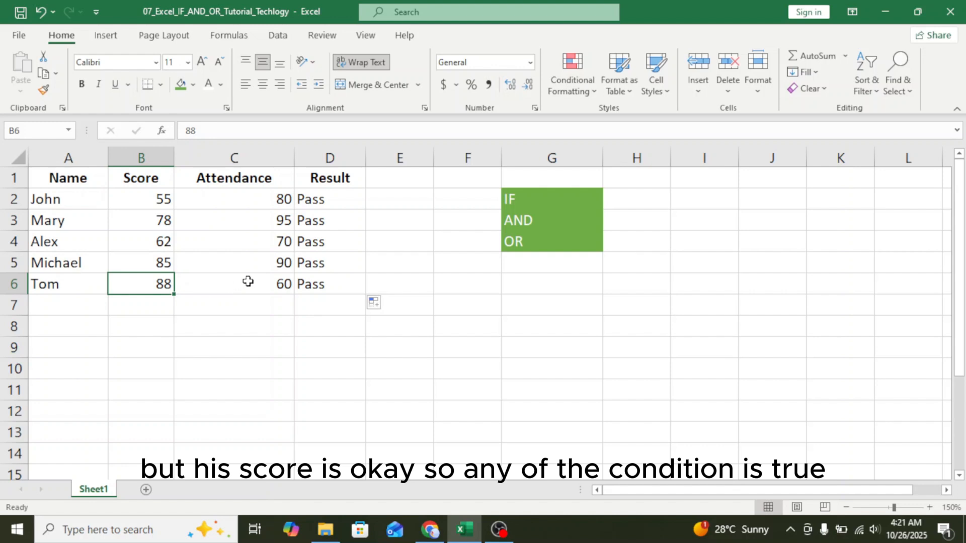
pyautogui.click(334, 197)
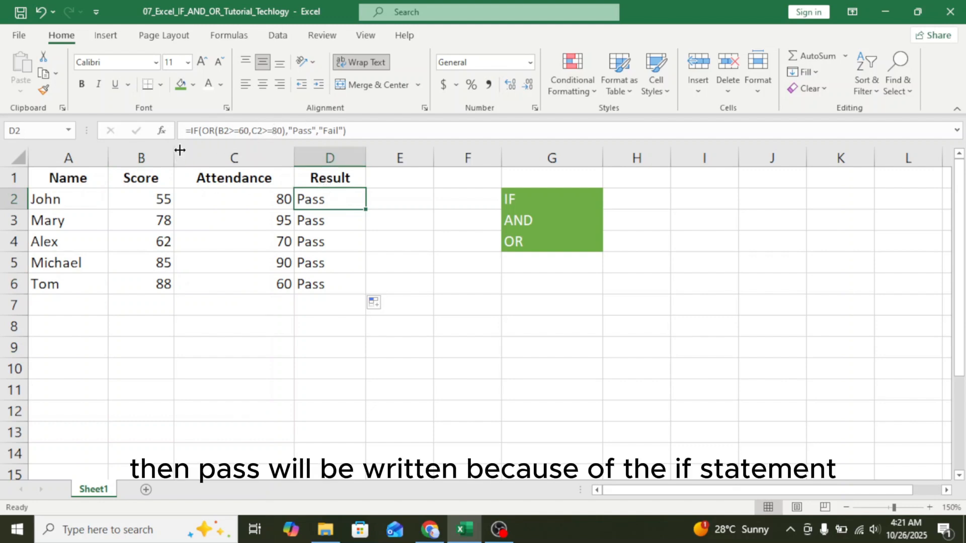
pyautogui.click(394, 237)
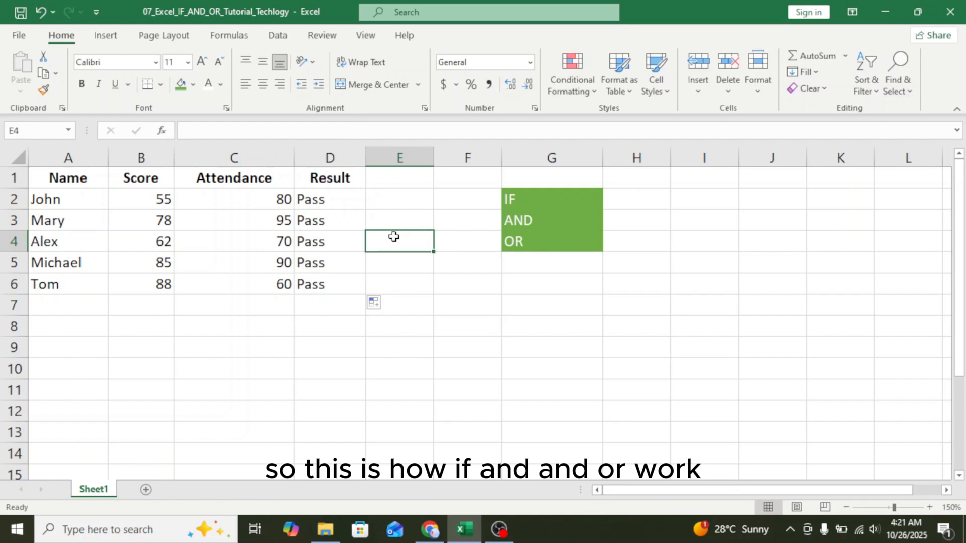